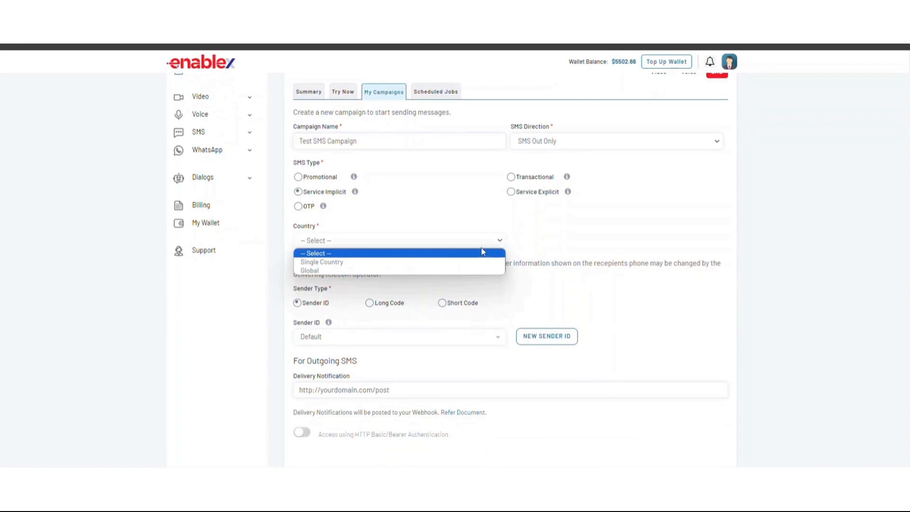
# Restrict the SMS campaign to a single country and choose India
pyautogui.click(352, 263)
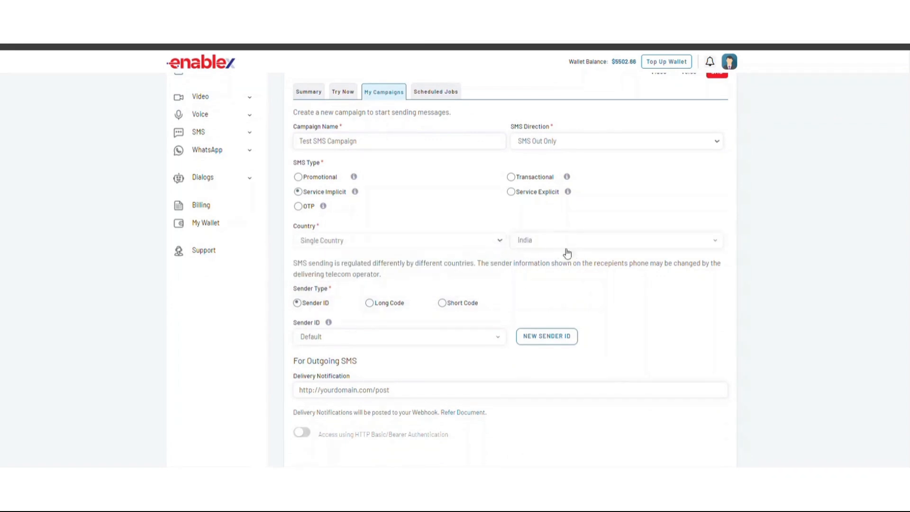
pyautogui.click(715, 246)
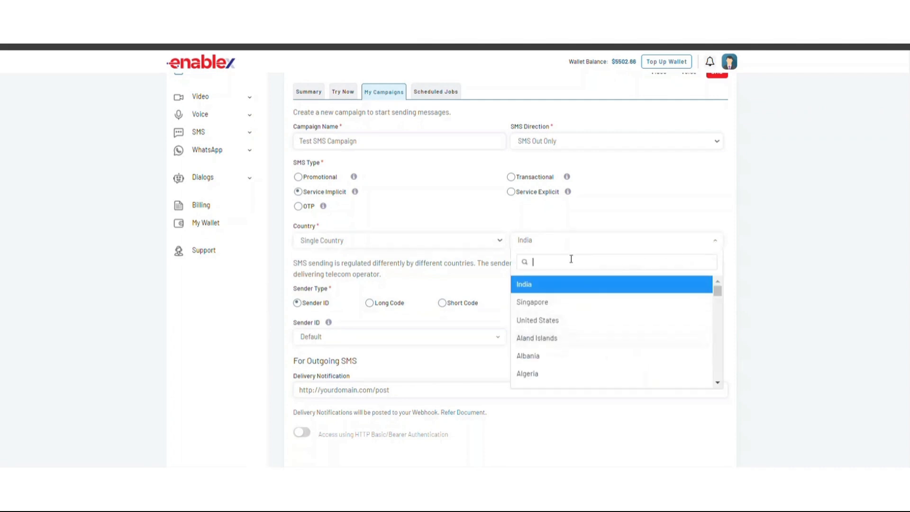
pyautogui.click(539, 304)
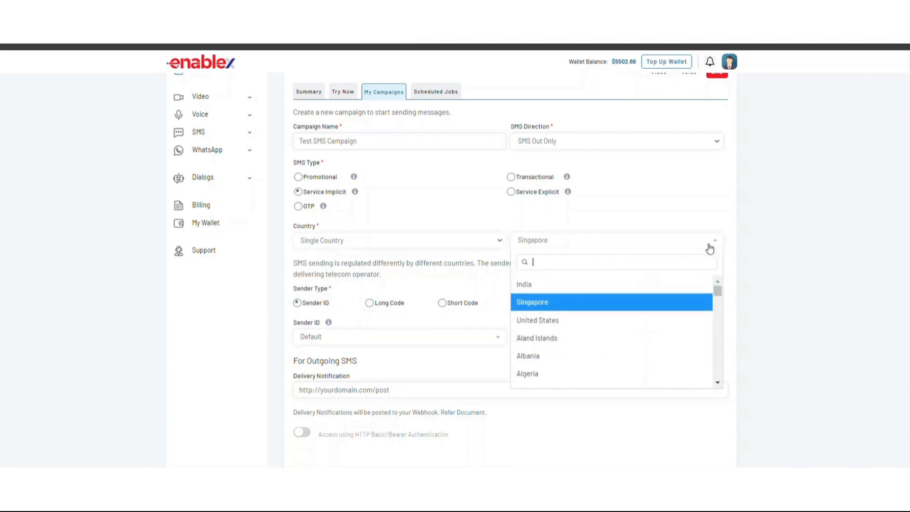
pyautogui.click(546, 285)
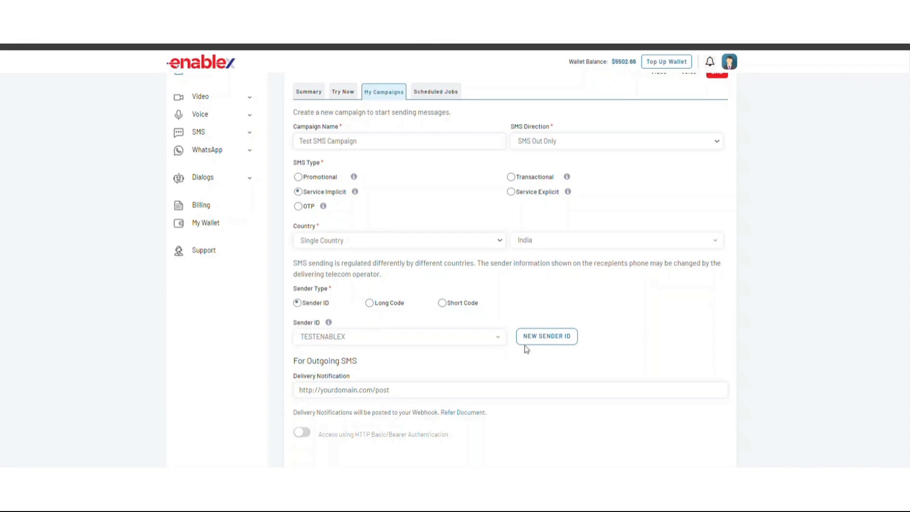
# Save the campaign information, proceed to request a new Sender ID for India, and enter 2345th as the Sender ID
pyautogui.click(546, 342)
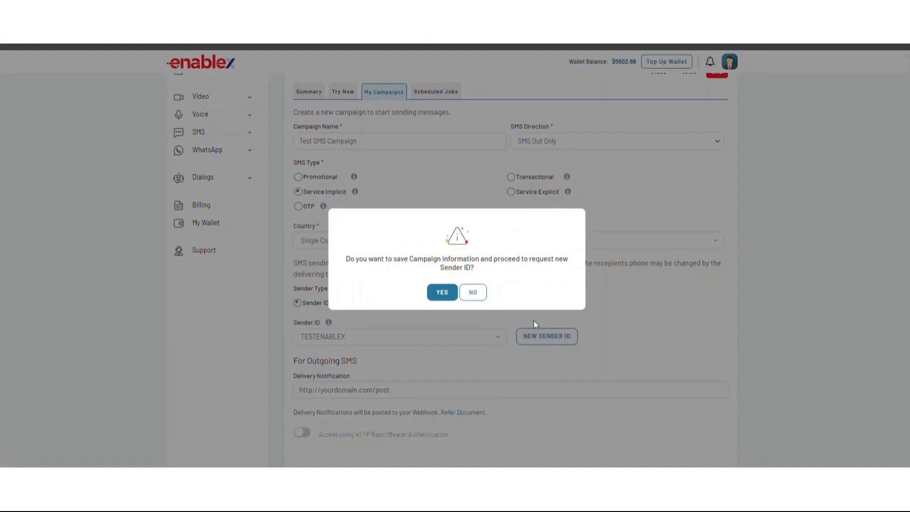
pyautogui.click(443, 292)
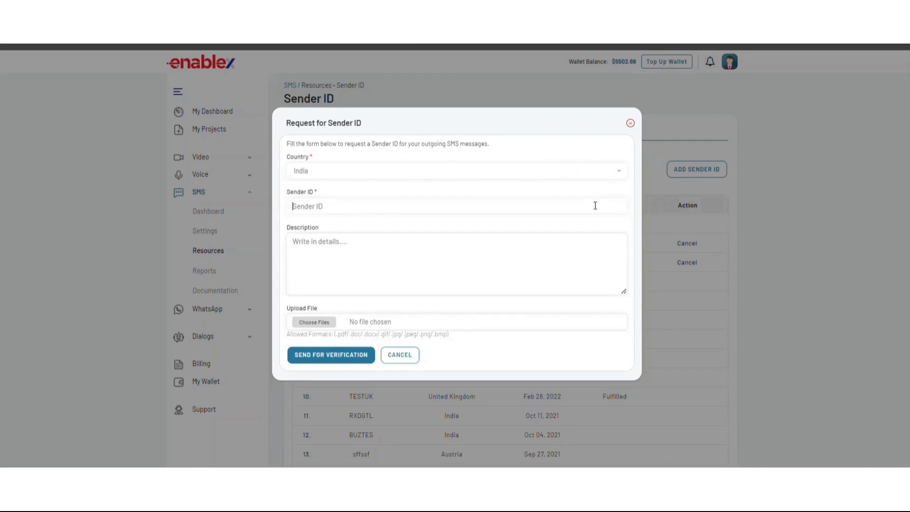
pyautogui.write('2345th')
# Fill in the Sender ID request's description as "sender ID" and close the request form
pyautogui.click(336, 248)
pyautogui.write('lwa')
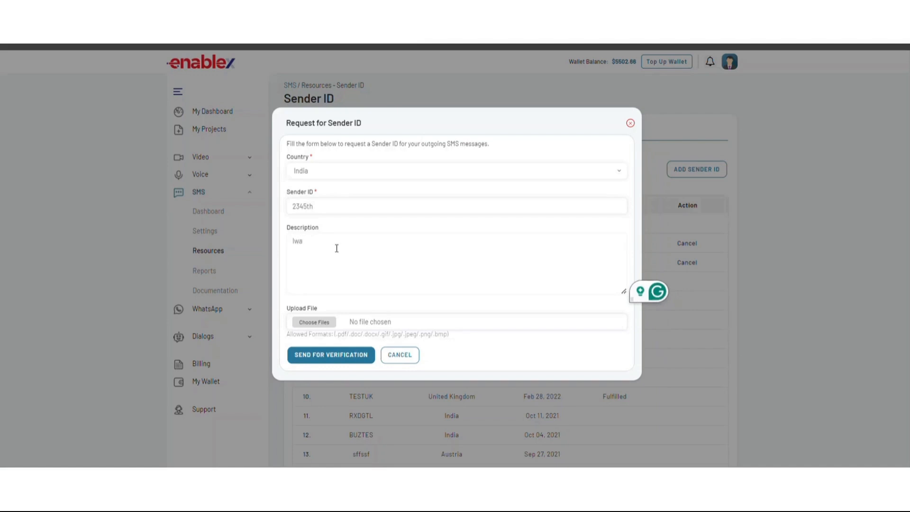
pyautogui.press('BackSpace')
pyautogui.press('BackSpace')
pyautogui.press('BackSpace')
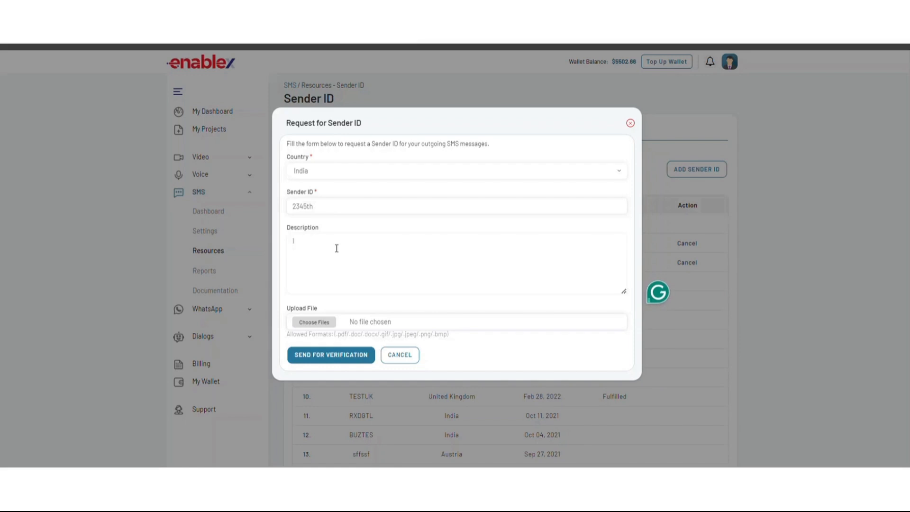
pyautogui.write('ser')
pyautogui.write('nder ID')
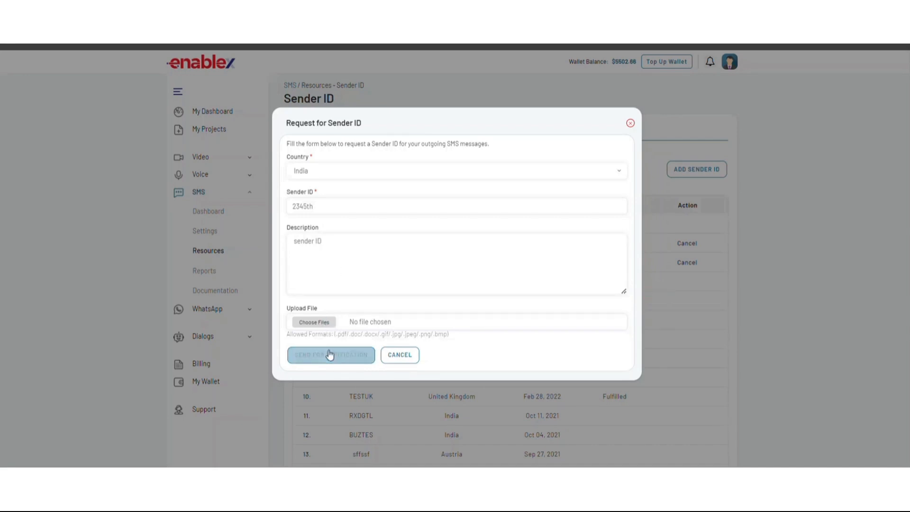
pyautogui.click(630, 123)
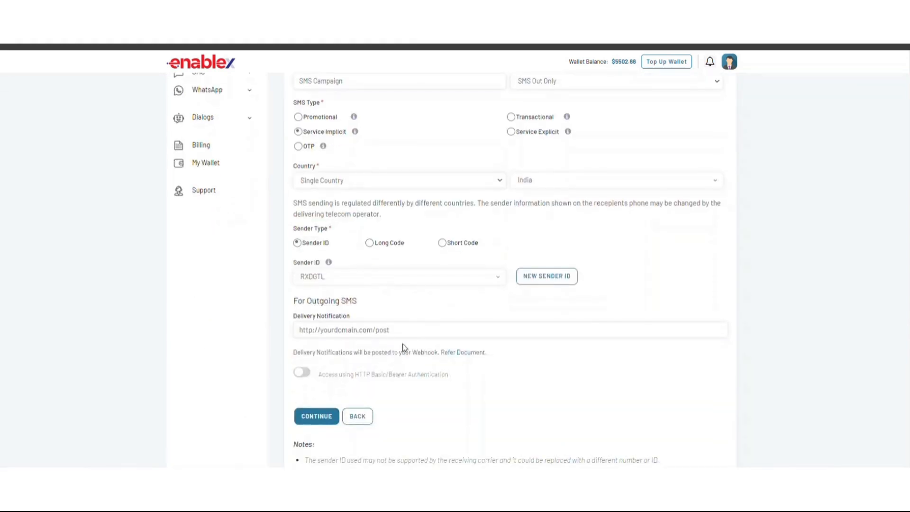
pyautogui.click(408, 328)
pyautogui.write('https://messaging.vcloudx.com/sms/v1/index.php')
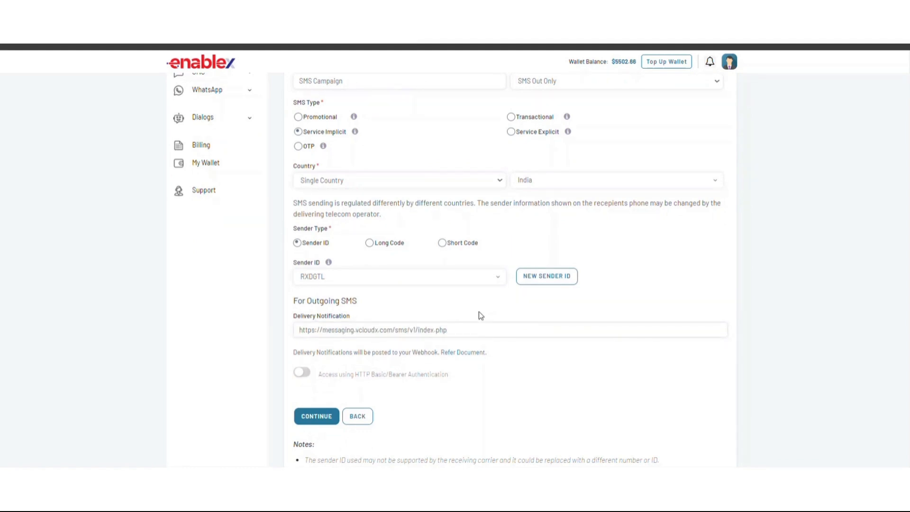
pyautogui.scroll(-2, 320, 334)
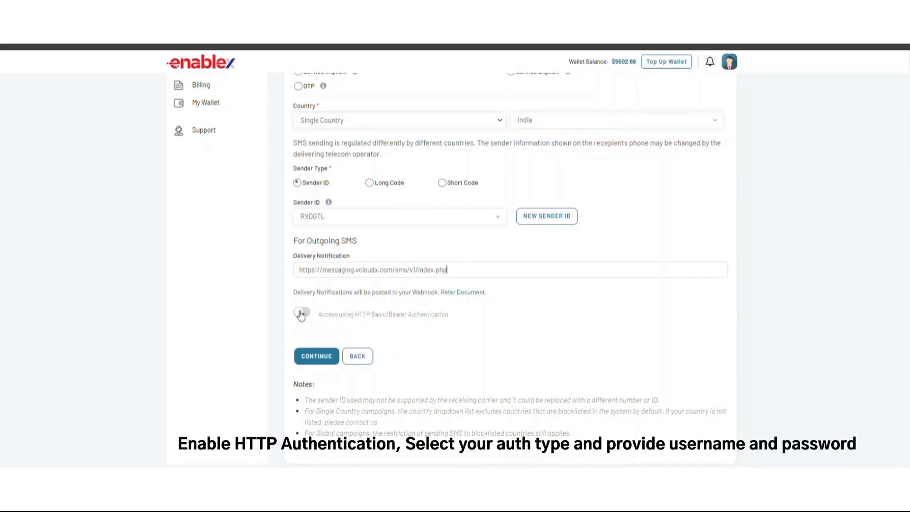
pyautogui.click(301, 314)
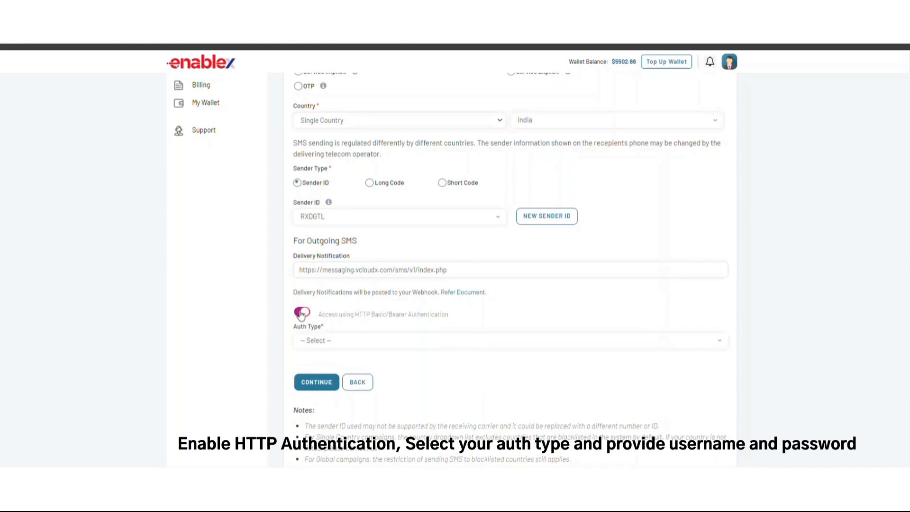
pyautogui.click(713, 348)
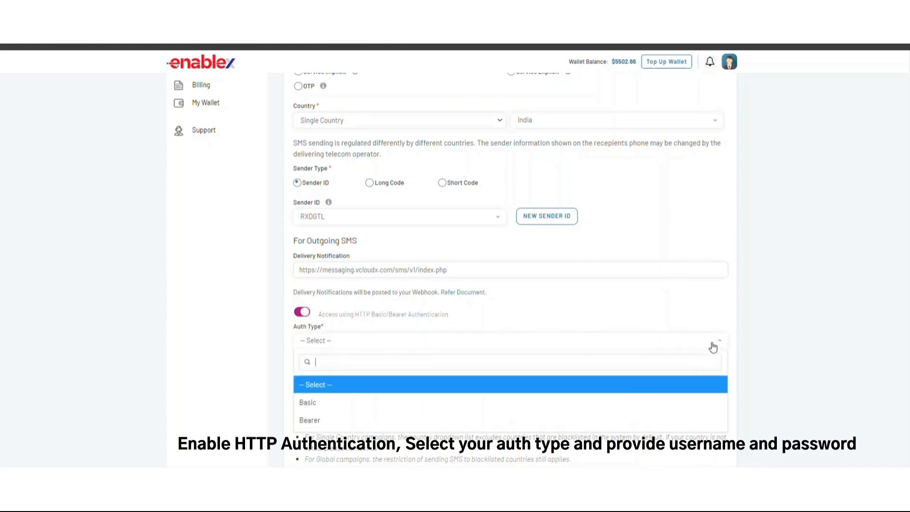
pyautogui.click(596, 407)
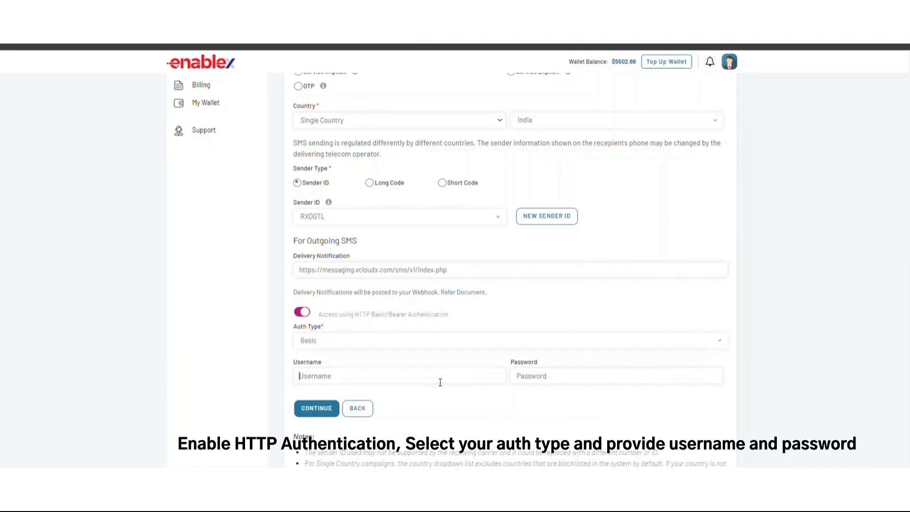
# Enter User as the authentication username, fill in the password, and continue to create the campaign
pyautogui.write('User')
pyautogui.click(552, 376)
pyautogui.write('•')
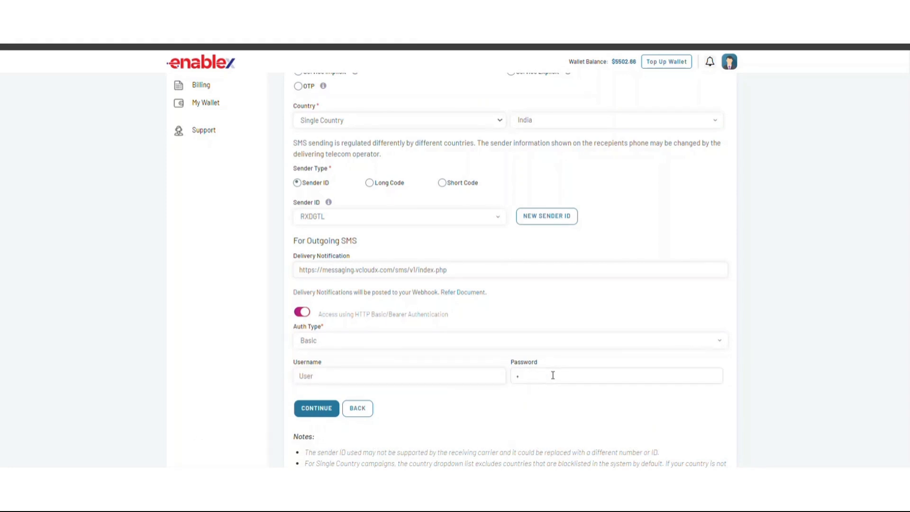
pyautogui.write('•••••••')
pyautogui.scroll(-3, 382, 408)
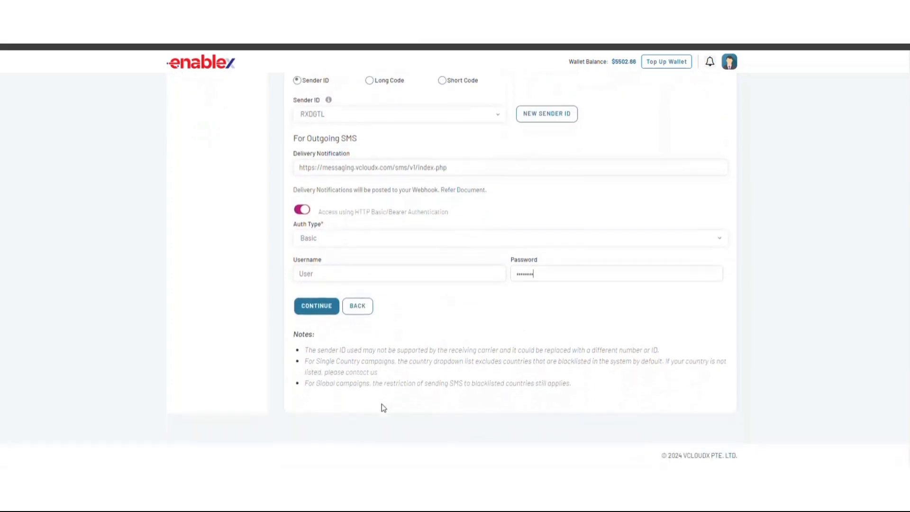
pyautogui.click(314, 308)
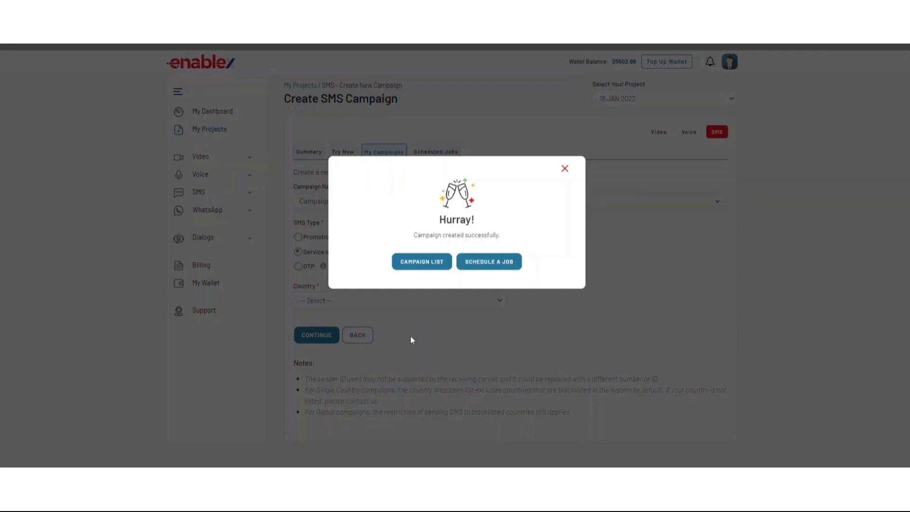
# Schedule a job for the new campaign using Test Template and a recipient list file, and continue to the confirmation page
pyautogui.click(482, 269)
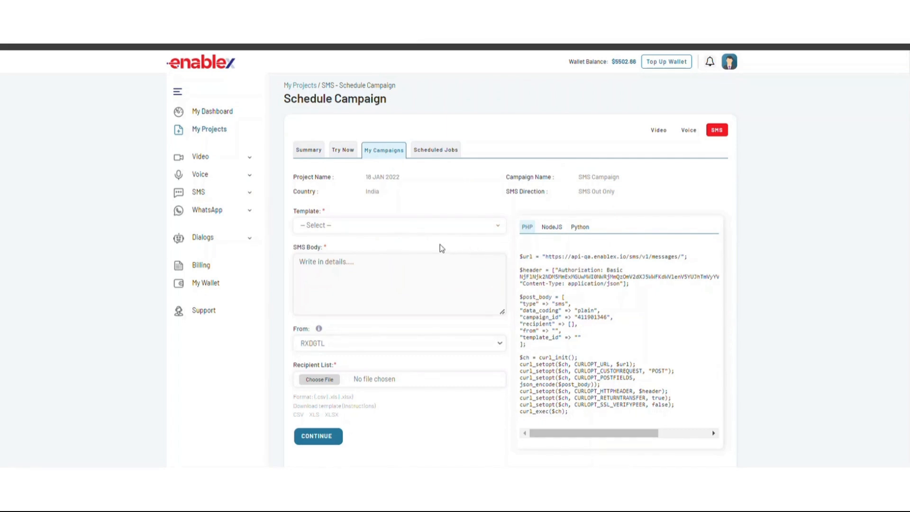
pyautogui.click(500, 231)
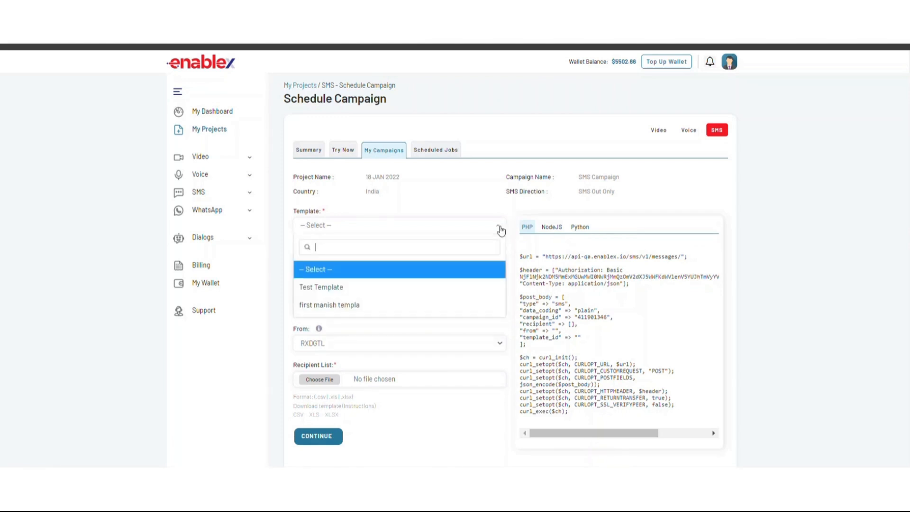
pyautogui.click(340, 289)
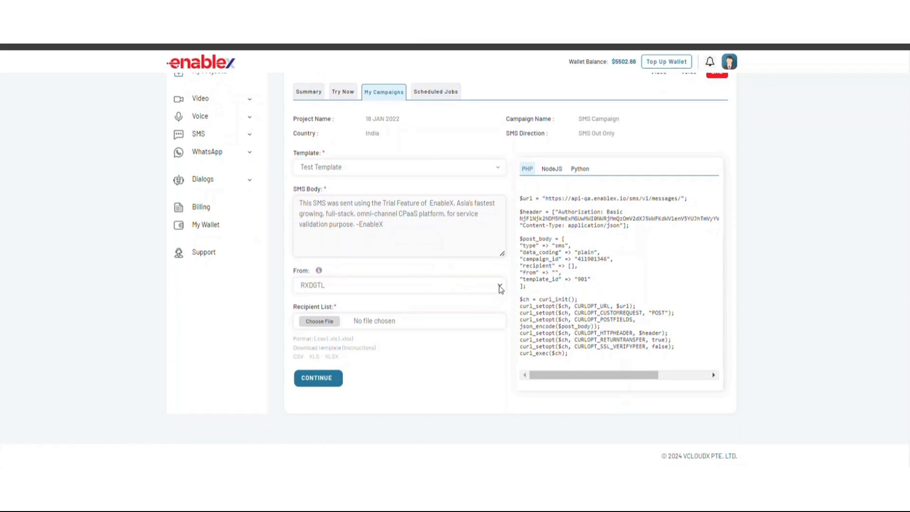
pyautogui.click(328, 321)
pyautogui.click(327, 378)
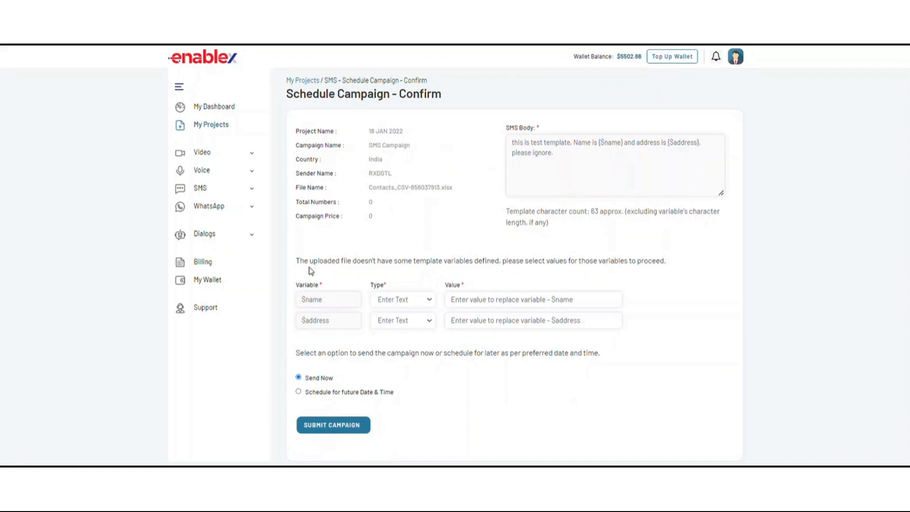
# Set the type of the $name and $address template variables to Enter URL, with 2 as the $name value
pyautogui.click(431, 301)
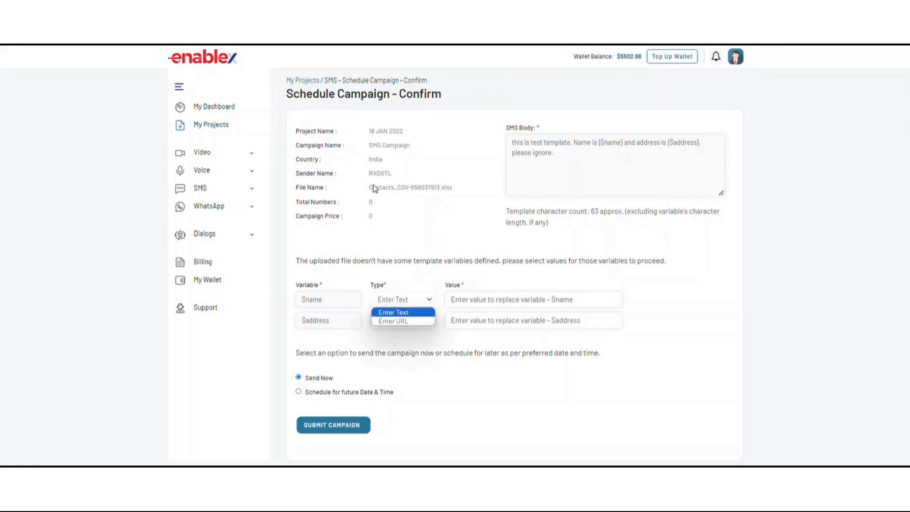
pyautogui.click(320, 47)
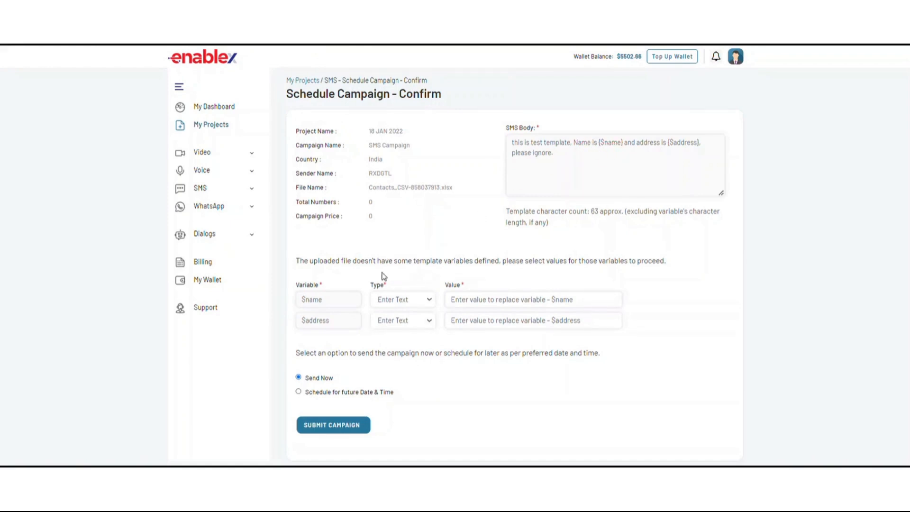
pyautogui.click(428, 300)
pyautogui.click(412, 322)
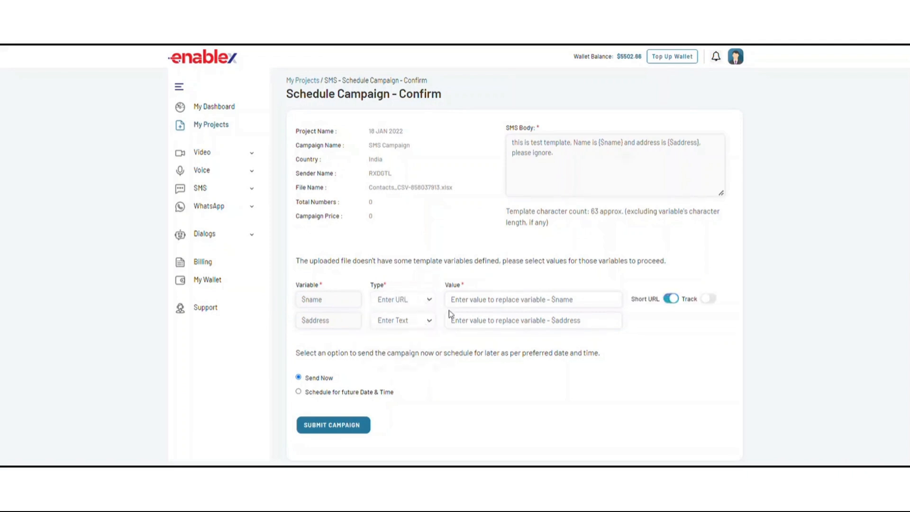
pyautogui.click(501, 299)
pyautogui.write('2')
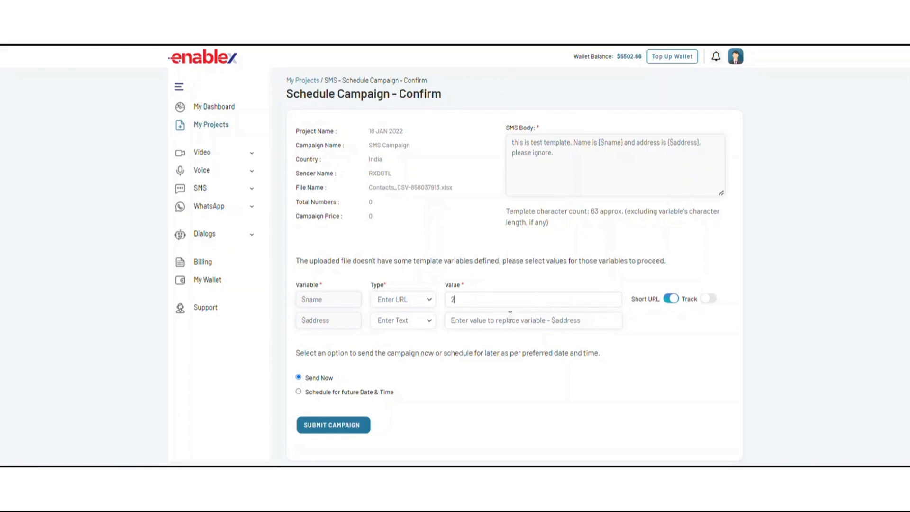
pyautogui.click(432, 325)
pyautogui.click(418, 345)
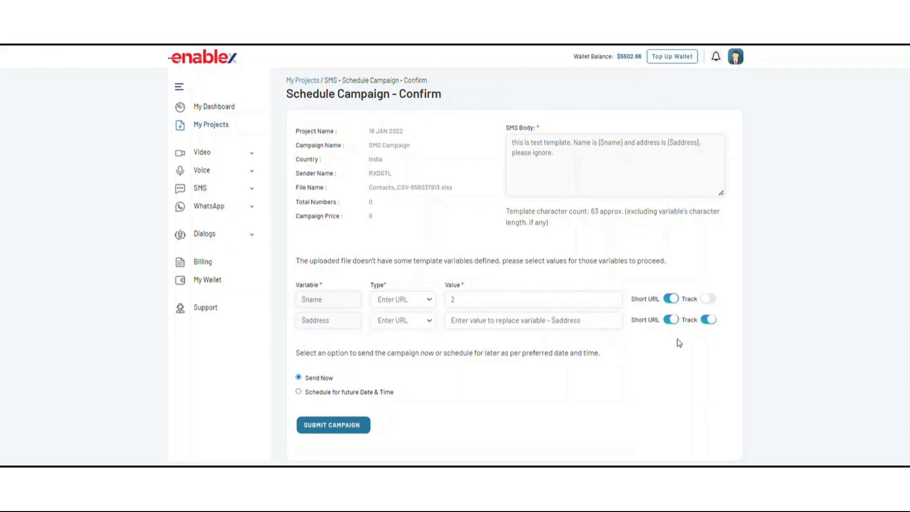